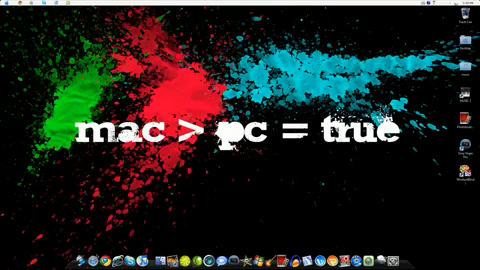
- Search Google Images for 'mac os x snow leopard wallpaper' from the browser
click(96, 262)
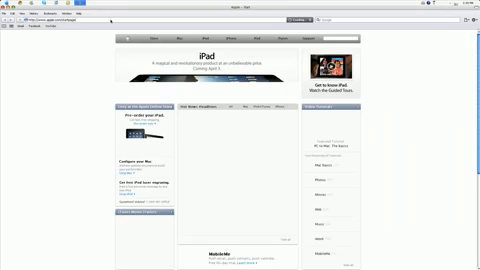
text(google.com)
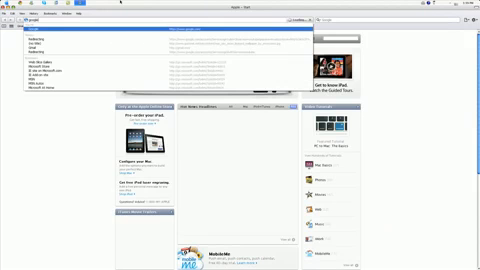
key(Return)
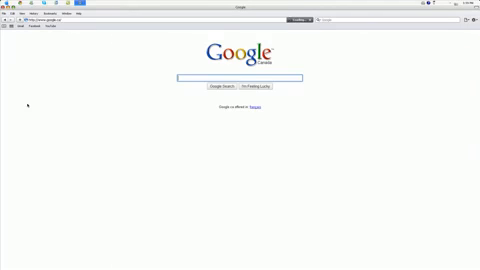
click(18, 33)
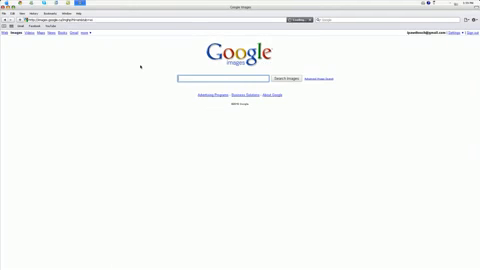
text(mac )
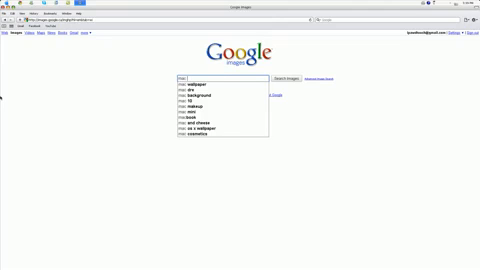
text(os )
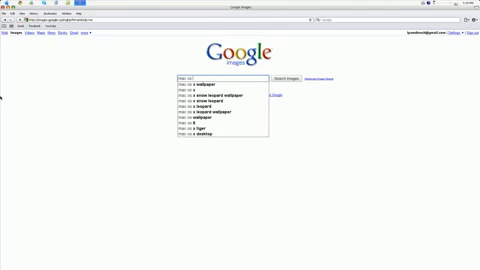
text(x s)
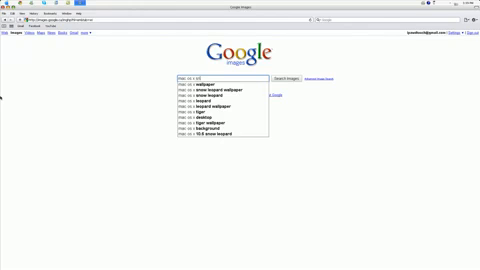
text(now leopard wallpaper)
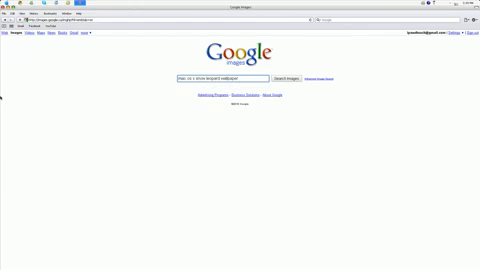
key(Return)
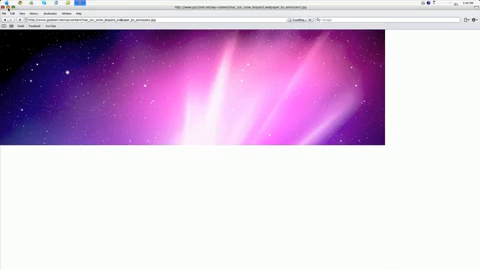
- Browse the Pictures library into the HD wallpaper subfolder
click(4, 6)
click(172, 261)
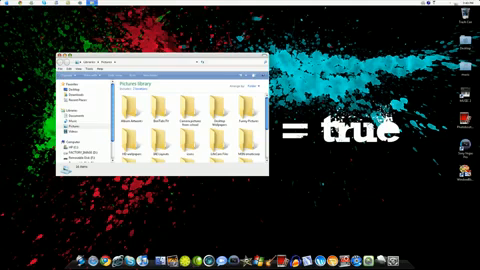
double_click(130, 140)
double_click(160, 105)
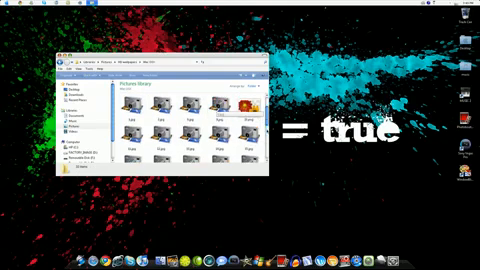
scroll(190, 110, down, 2)
- Set the purple aurora image as the desktop background and close the library
click(218, 128)
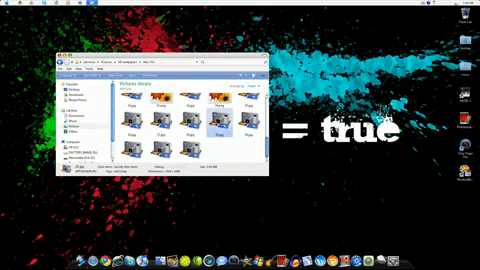
right_click(200, 128)
click(222, 130)
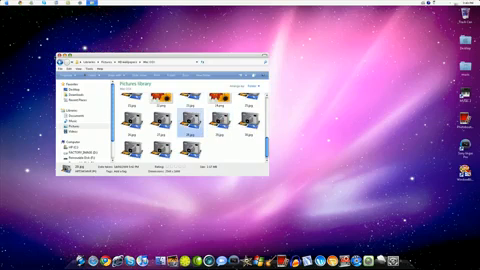
click(60, 56)
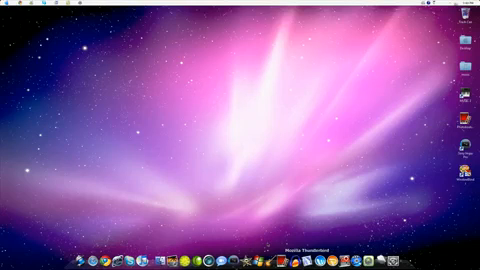
- Load rocketdock.com and go to its Download page, then hide the browser
click(30, 2)
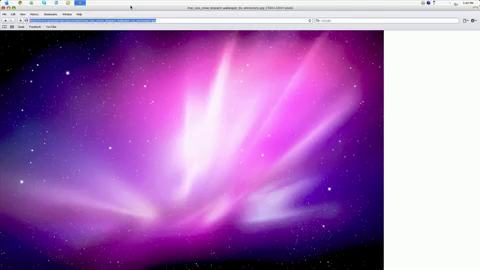
text(fi)
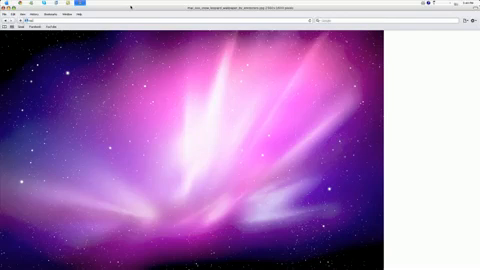
text(rostethost.com/)
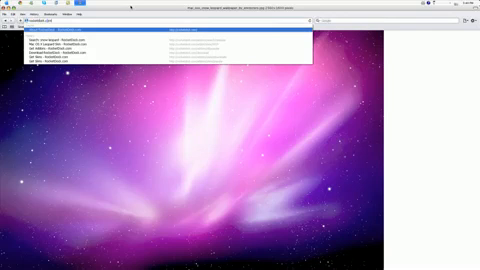
key(Return)
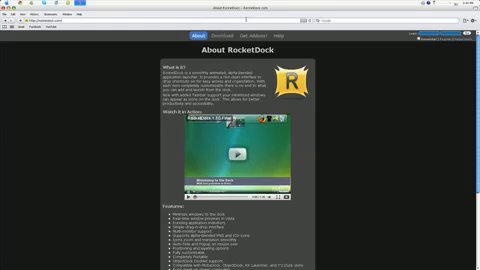
click(222, 35)
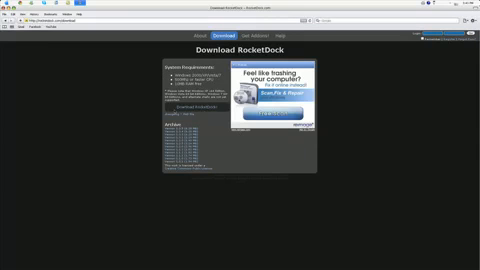
click(12, 10)
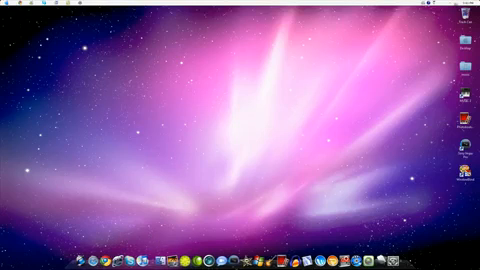
- Search Get Addons for 'snow leopard' and open the Mac OS X Leopard Skin result
click(30, 3)
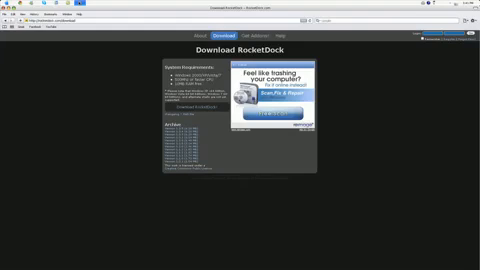
click(253, 36)
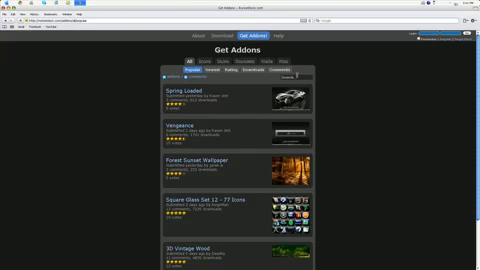
click(287, 76)
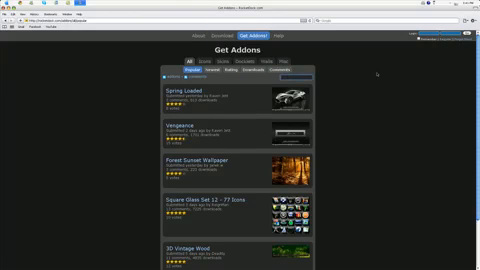
text(Forestsnow leopard)
key(Return)
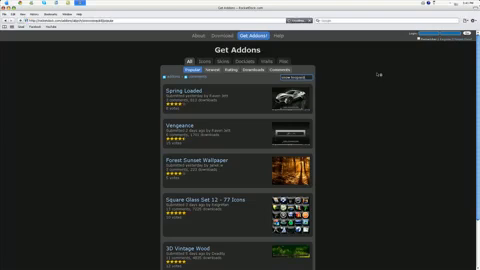
scroll(328, 80, down, 2)
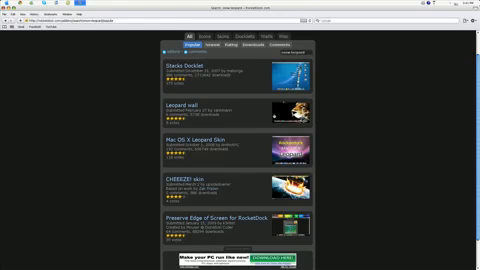
click(195, 140)
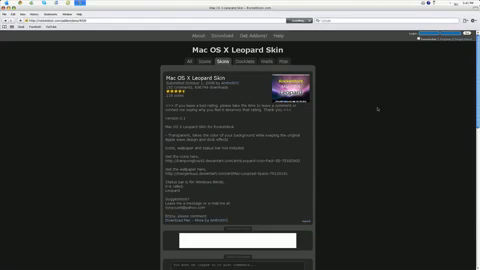
scroll(296, 92, down, 1)
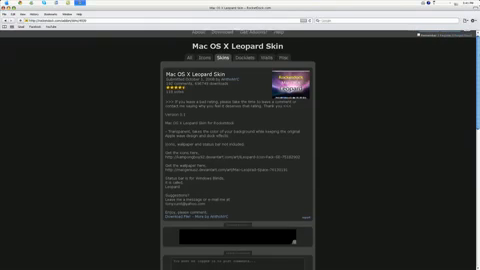
scroll(126, 181, down, 1)
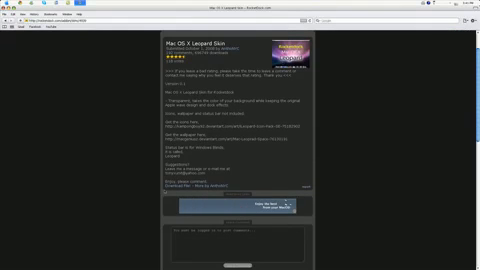
scroll(170, 185, up, 1)
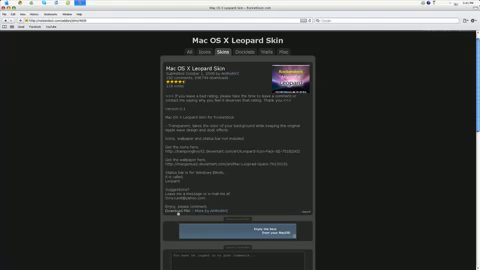
- Download the Leopard skin file and open the archive in WinRAR
click(186, 211)
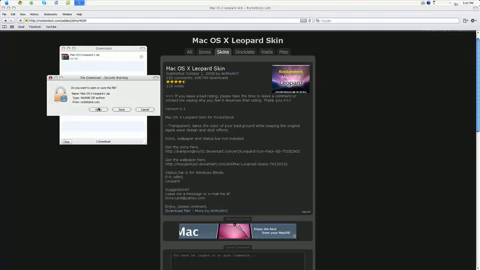
click(101, 109)
click(254, 141)
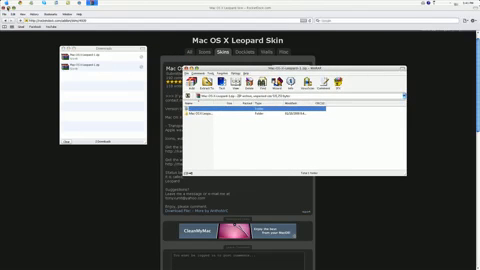
- Hide the browser, close the downloads list and reposition the archive window
key(super+d)
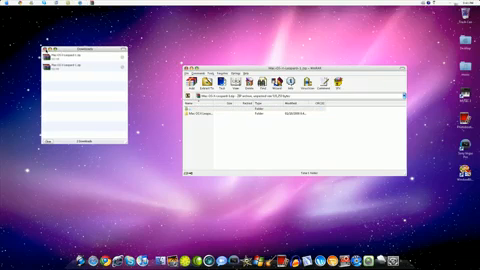
click(63, 47)
drag(259, 67, 173, 67)
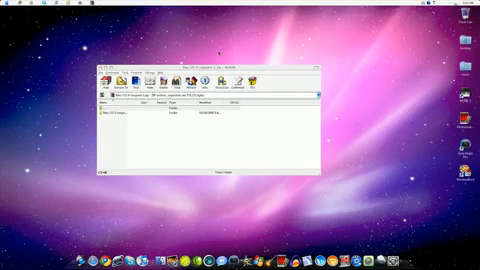
mouse_move(230, 67)
mouse_down()
mouse_move(218, 60)
mouse_move(243, 55)
mouse_up()
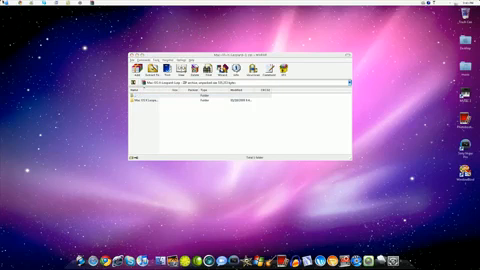
- Browse to C:\Program Files (x86)\RocketDock\Skins in Explorer
key(super)
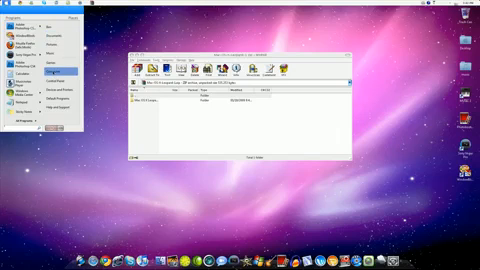
click(52, 72)
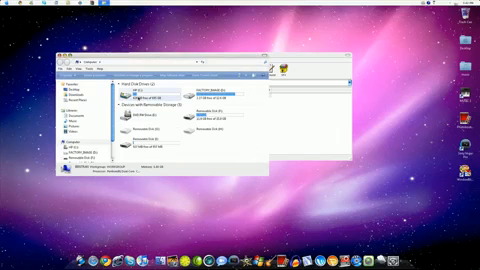
double_click(145, 95)
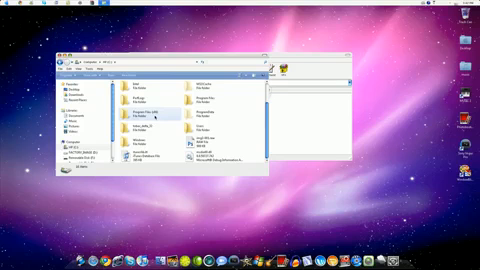
double_click(155, 115)
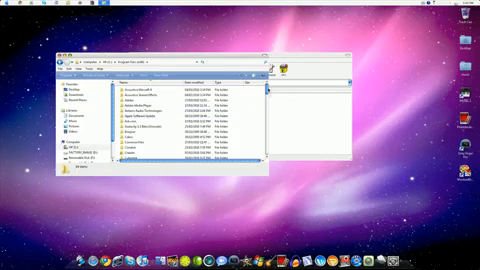
drag(267, 88, 267, 133)
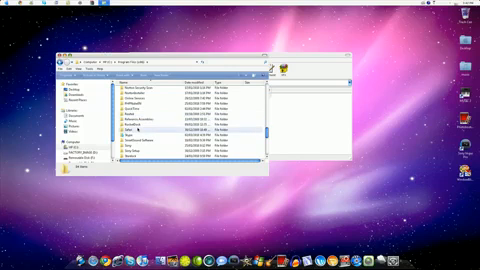
double_click(134, 118)
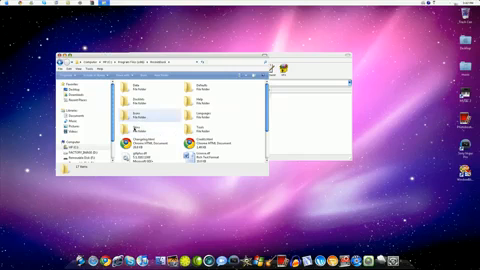
click(140, 130)
key(Return)
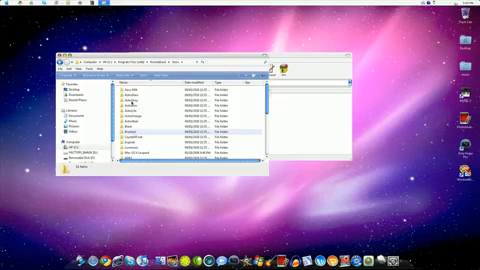
- Place the Leopard skin folder from the archive into Skins and close WinRAR
drag(258, 56, 373, 24)
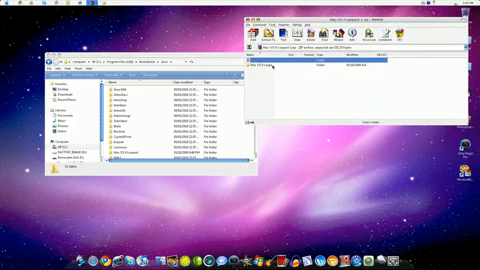
click(259, 64)
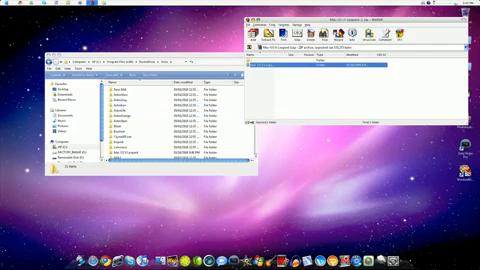
click(464, 19)
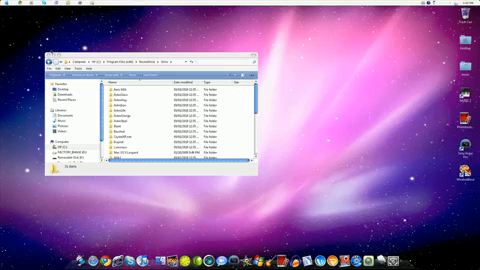
- Choose the Mac OS X Leopard theme in Dock Settings > Style and confirm with OK
click(248, 56)
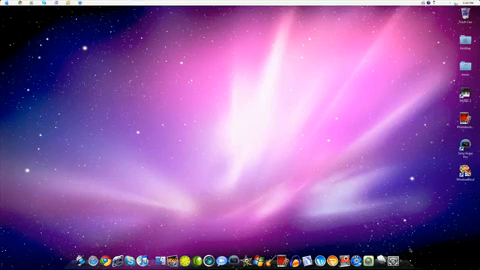
click(392, 260)
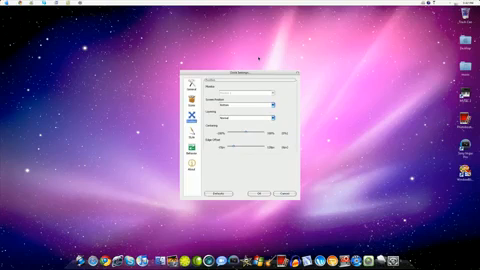
drag(265, 73, 237, 73)
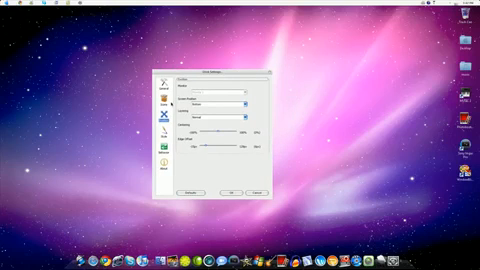
click(163, 100)
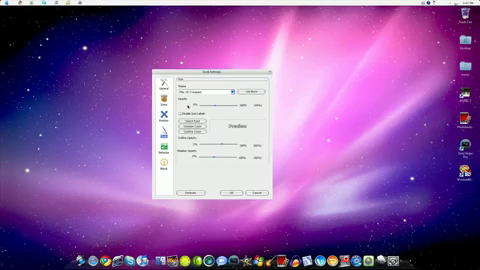
click(232, 91)
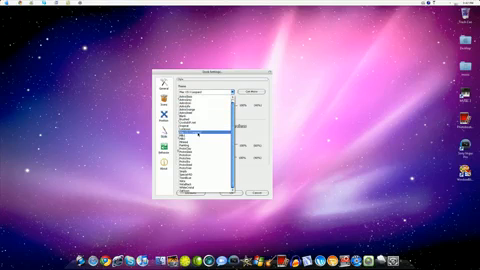
click(200, 131)
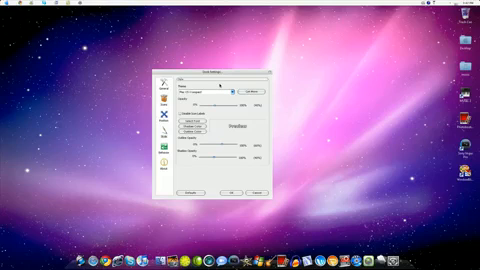
click(231, 192)
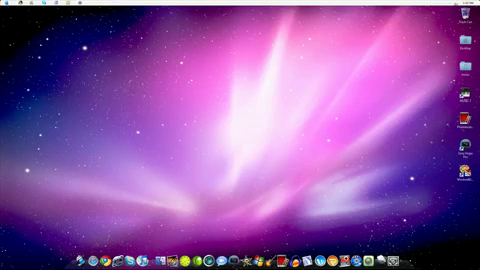
- Launch the browser from the dock and load google.ca
click(20, 3)
right_click(20, 3)
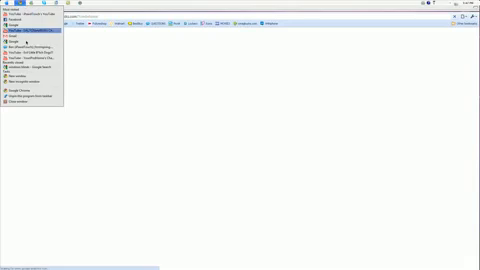
click(10, 100)
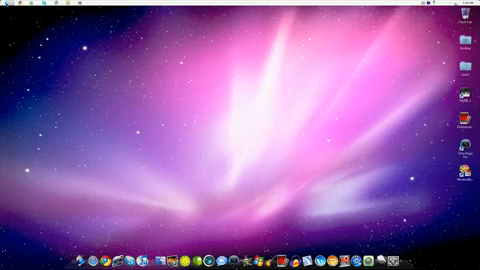
click(4, 3)
key(Escape)
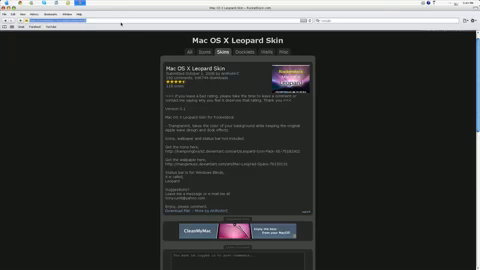
text(google.ca)
key(Return)
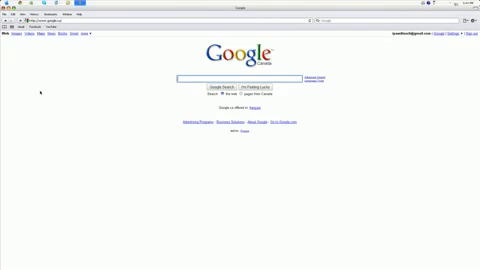
text(windows l)
text(blinds)
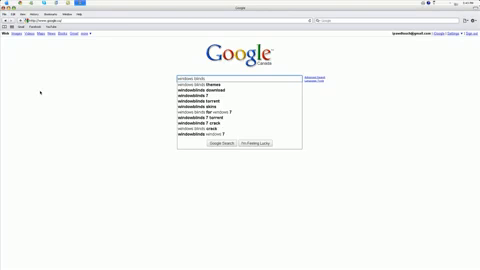
- Search 'windows blinds', view Stardock's WindowBlinds page, then close the browser
key(Return)
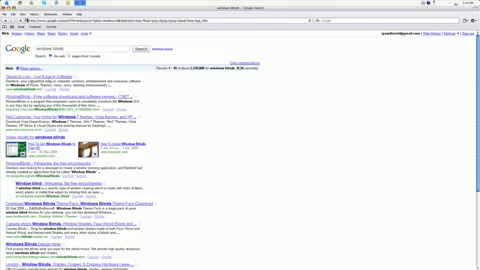
click(27, 77)
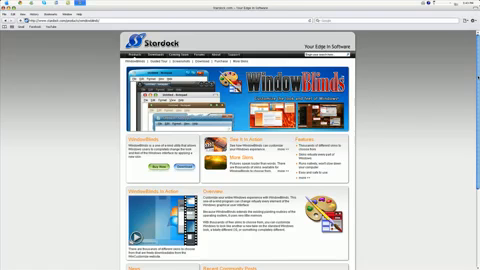
scroll(240, 150, down, 3)
scroll(240, 150, down, 3)
scroll(240, 150, down, 3)
scroll(240, 150, up, 8)
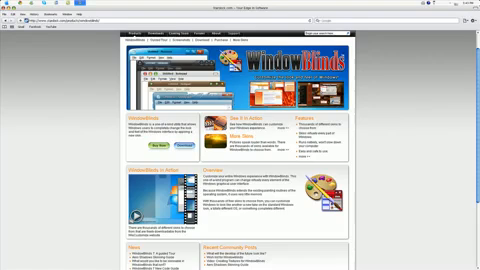
scroll(240, 150, up, 1)
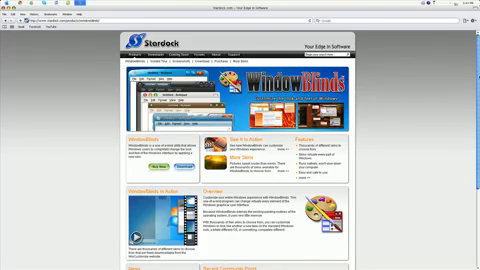
scroll(240, 150, down, 1)
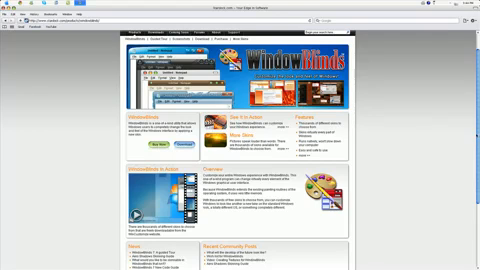
scroll(476, 135, up, 1)
scroll(469, 108, down, 3)
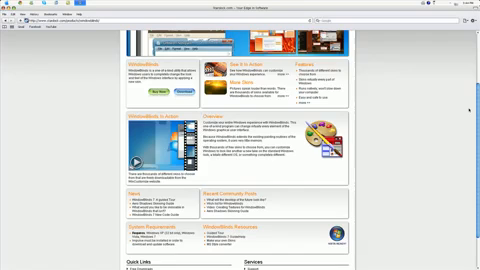
scroll(469, 108, up, 3)
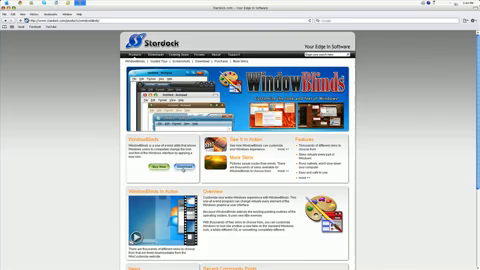
click(2, 5)
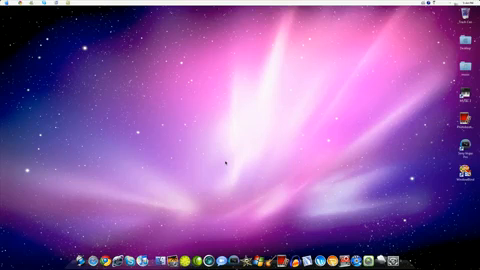
- Nudge a desktop icon toward the desktop centre
mouse_move(466, 176)
mouse_down()
mouse_move(370, 140)
mouse_move(466, 176)
mouse_up()
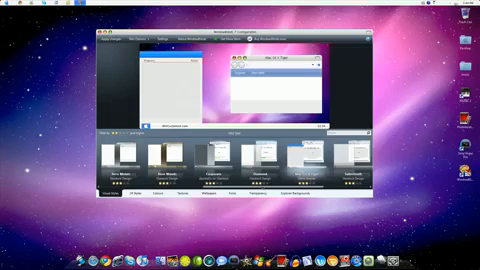
scroll(234, 165, down, 3)
scroll(234, 165, down, 3)
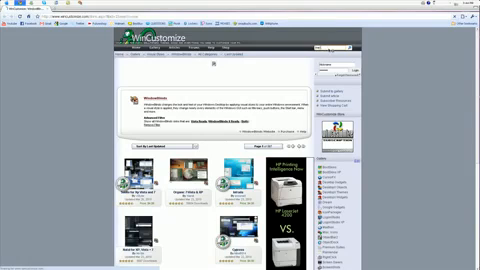
- List the Mac-style WindowBlinds skins on WinCustomize, then go back to the WindowBlinds configuration
click(213, 63)
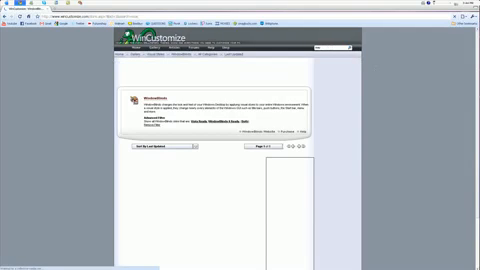
scroll(452, 112, down, 2)
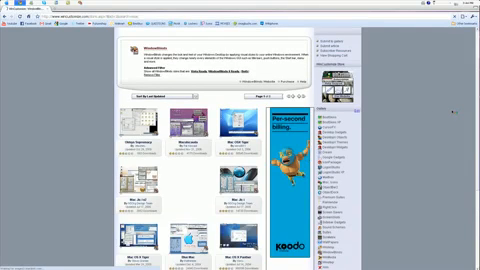
scroll(452, 112, down, 1)
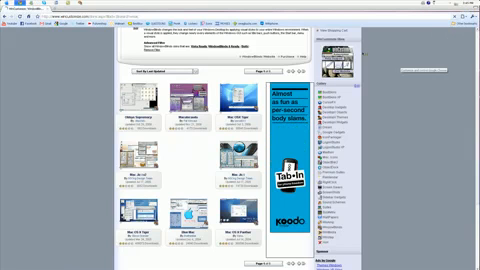
right_click(10, 16)
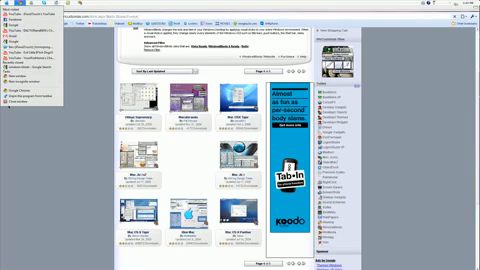
click(12, 39)
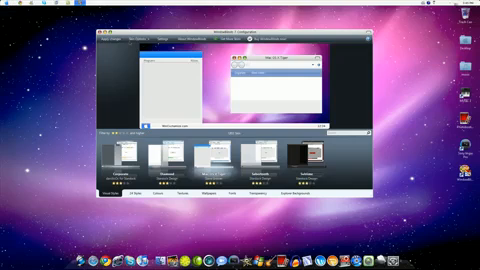